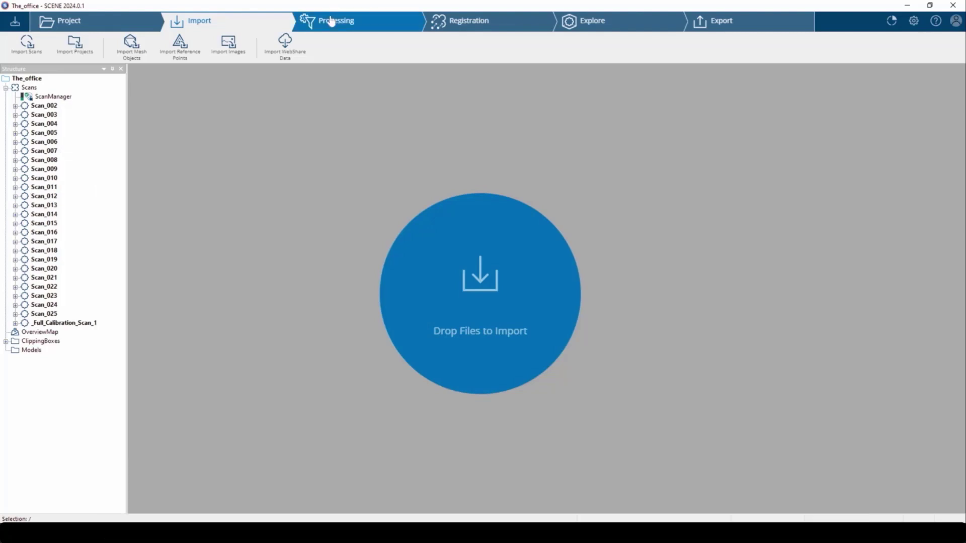
Step: Look over the processing and registration stages, and display the The_office project as a 3D point cloud for exploring
click(369, 26)
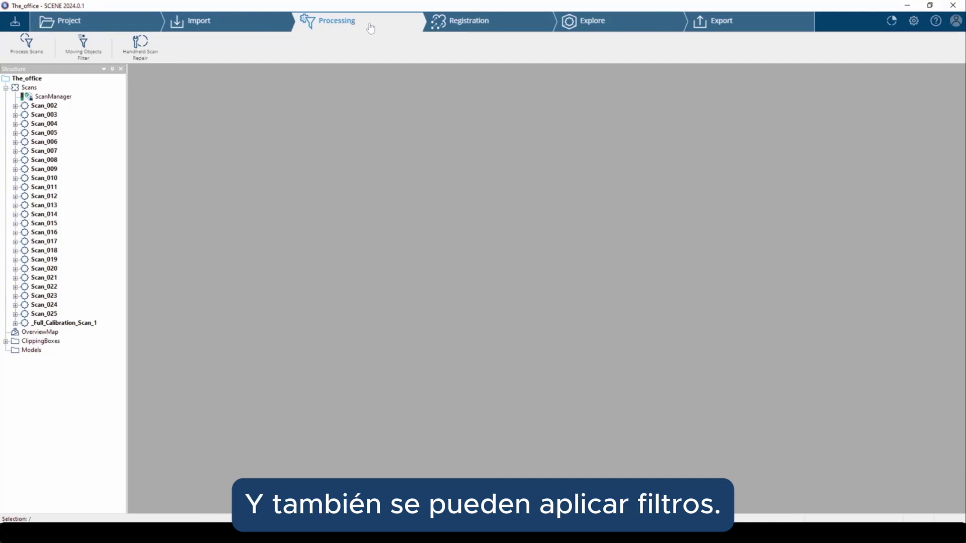
click(490, 26)
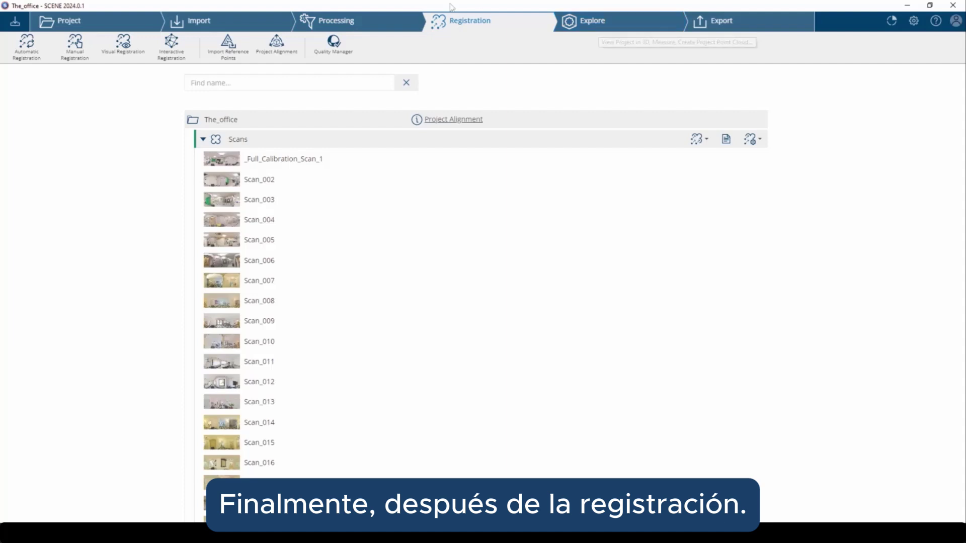
click(605, 28)
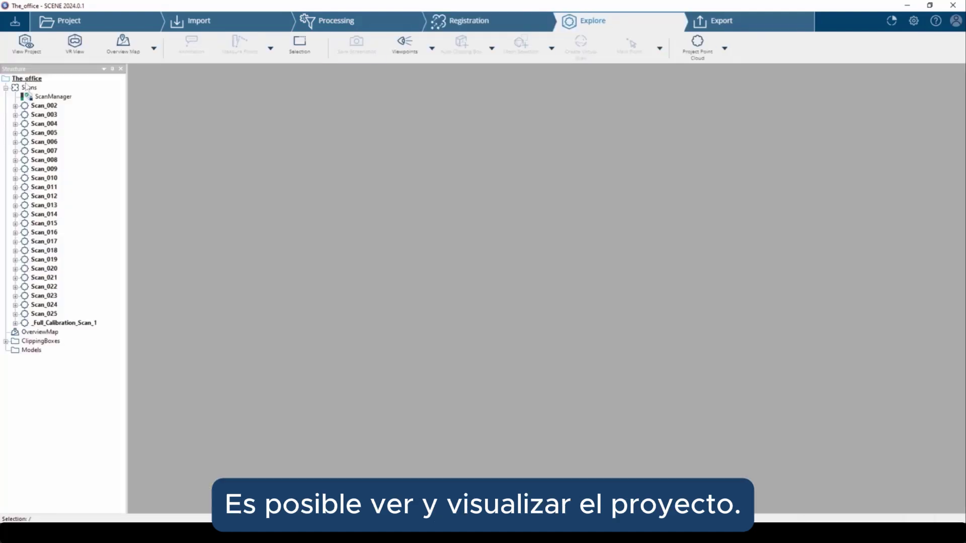
click(33, 58)
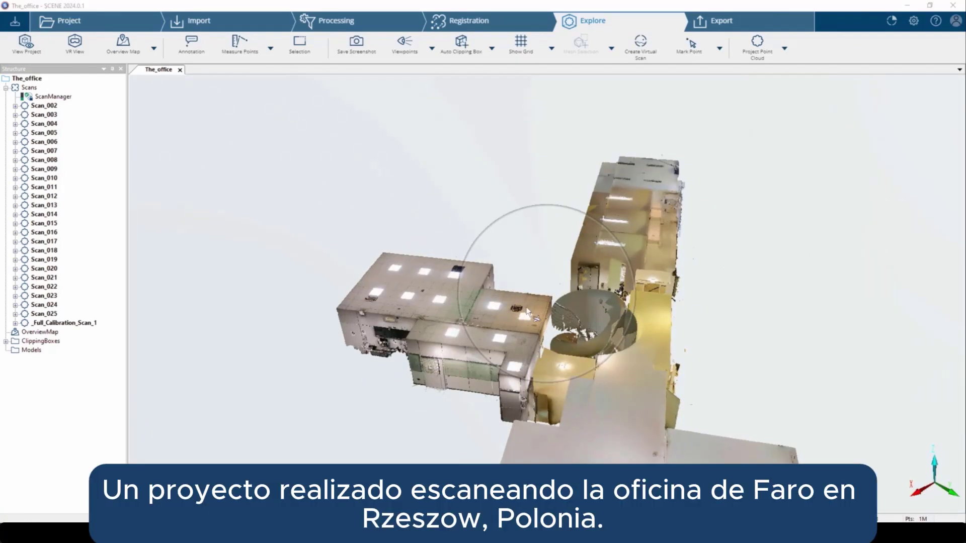
drag(526, 308, 601, 408)
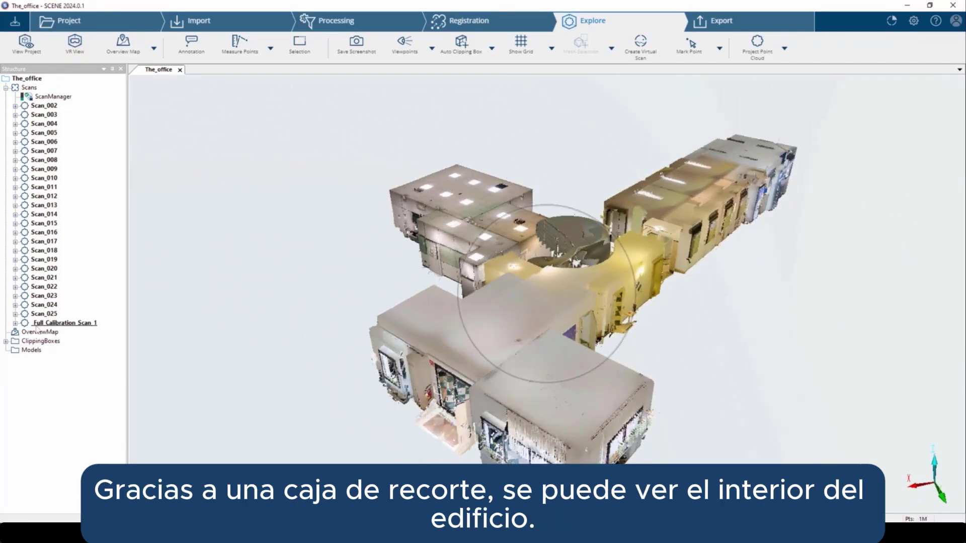
Step: Lower the top face of the existing clipping box to cut off the ceilings and expose the building's interior
click(5, 341)
click(47, 350)
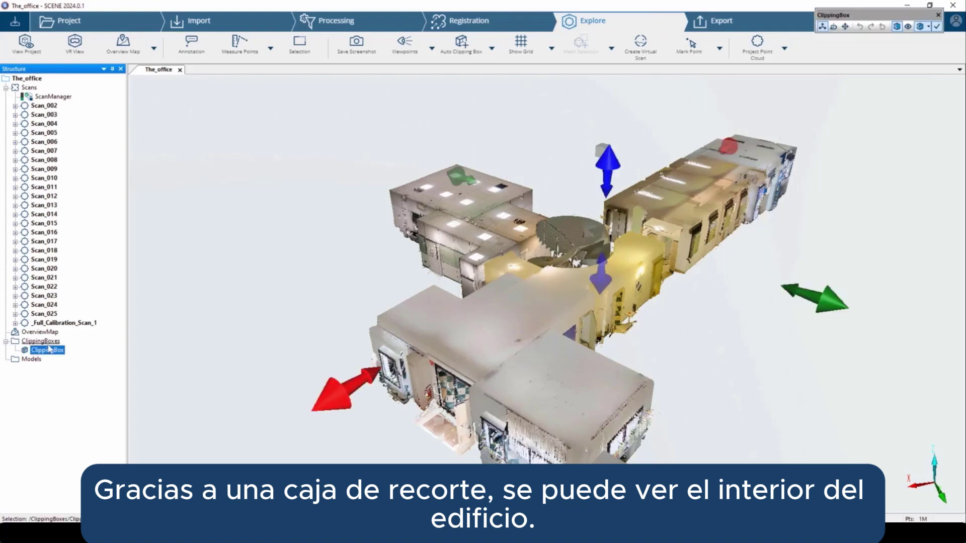
drag(607, 162, 603, 184)
drag(319, 280, 495, 327)
Step: Examine the room with the FARO wall logo and its blue cabinet, stand and tripod from several angles
right_drag(551, 322, 732, 402)
scroll(452, 286, up, 6)
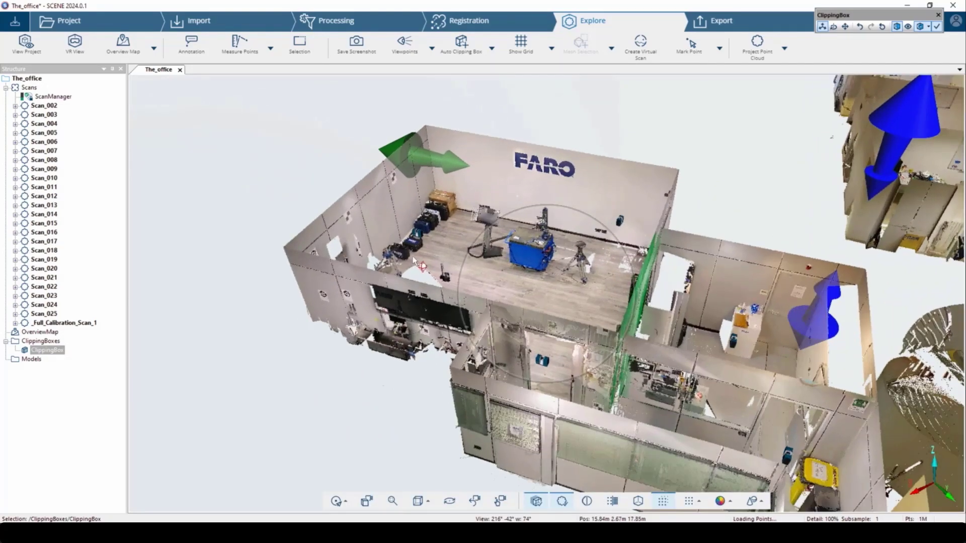
drag(413, 256, 453, 294)
scroll(526, 234, up, 10)
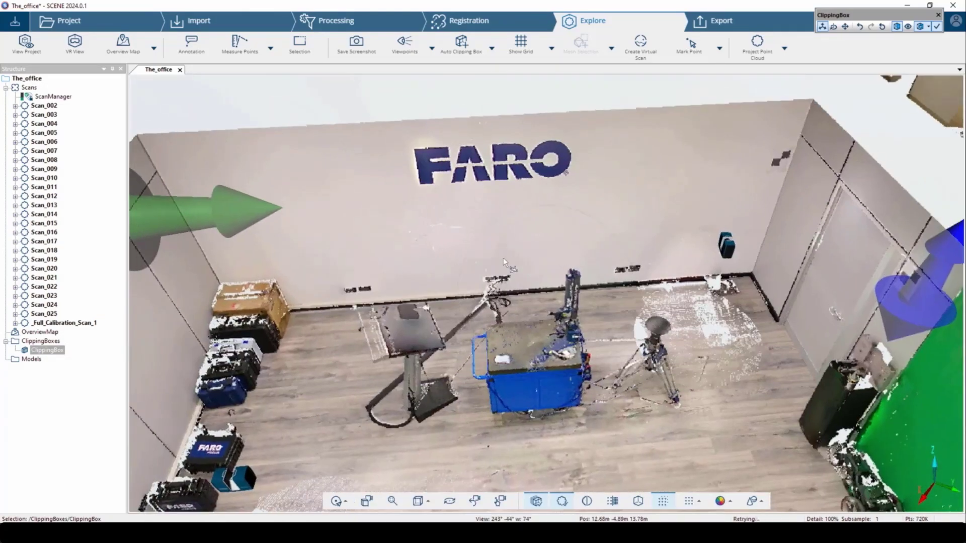
right_drag(503, 258, 517, 268)
scroll(529, 269, up, 1)
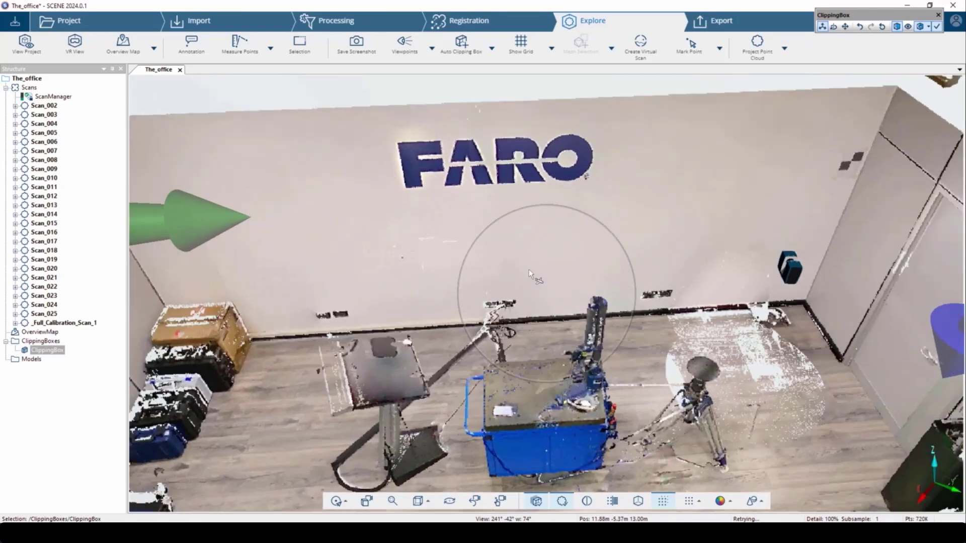
drag(565, 428, 611, 372)
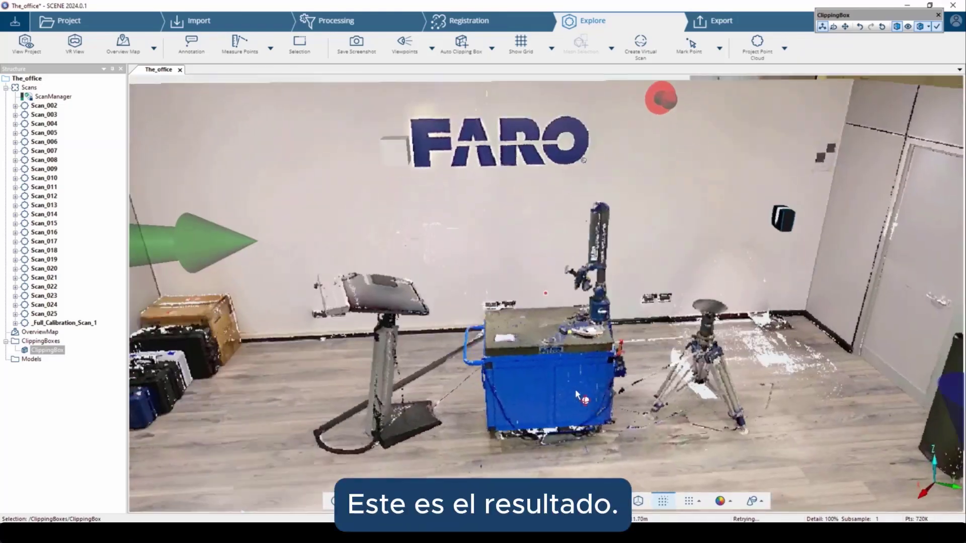
mouse_move(575, 390)
mouse_down()
mouse_move(569, 402)
mouse_move(577, 388)
mouse_up()
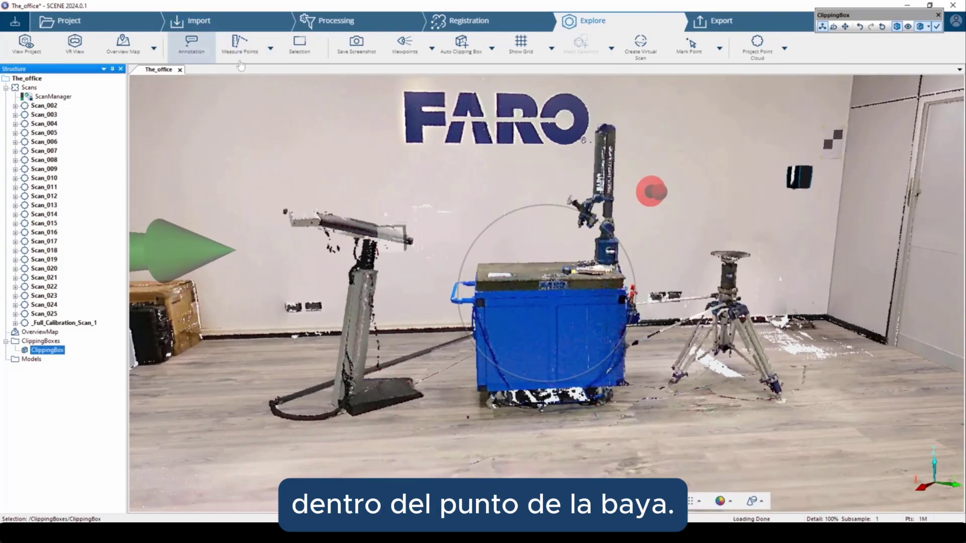
Step: Measure the width of the blue cabinet between two points along its upper front edge
click(239, 44)
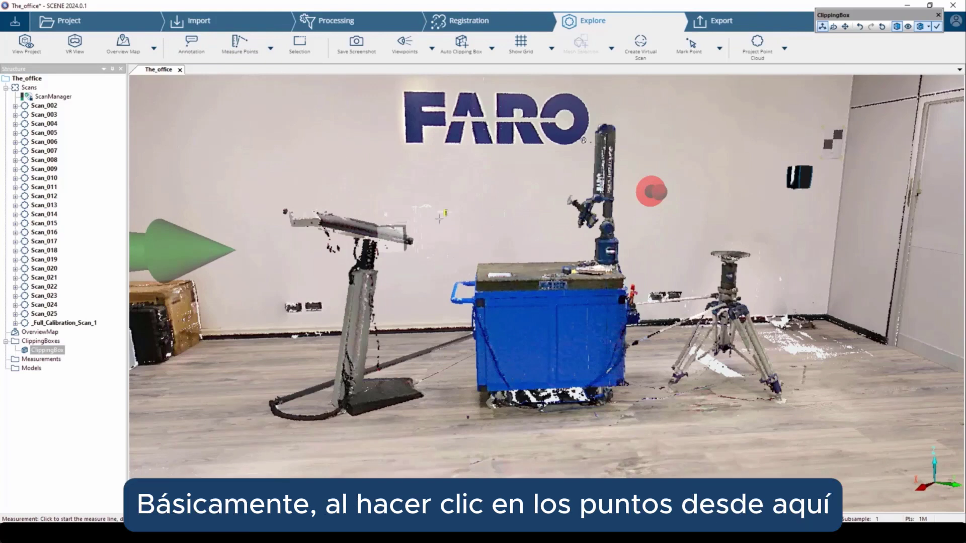
click(482, 285)
double_click(618, 292)
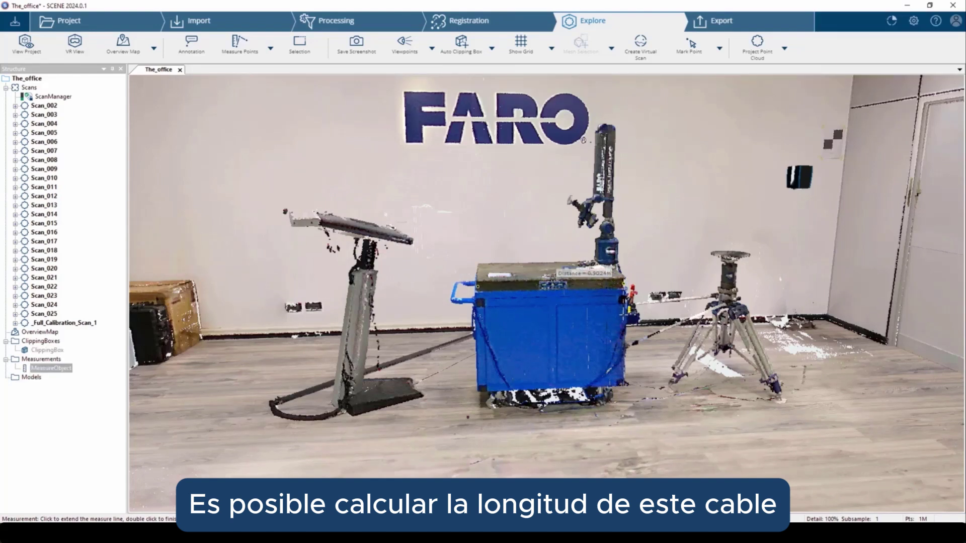
key(Escape)
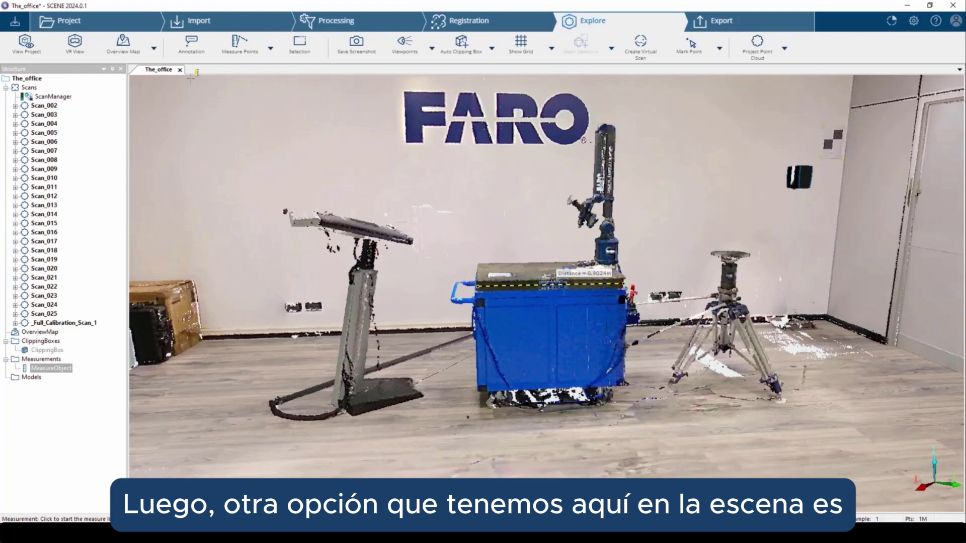
key(Escape)
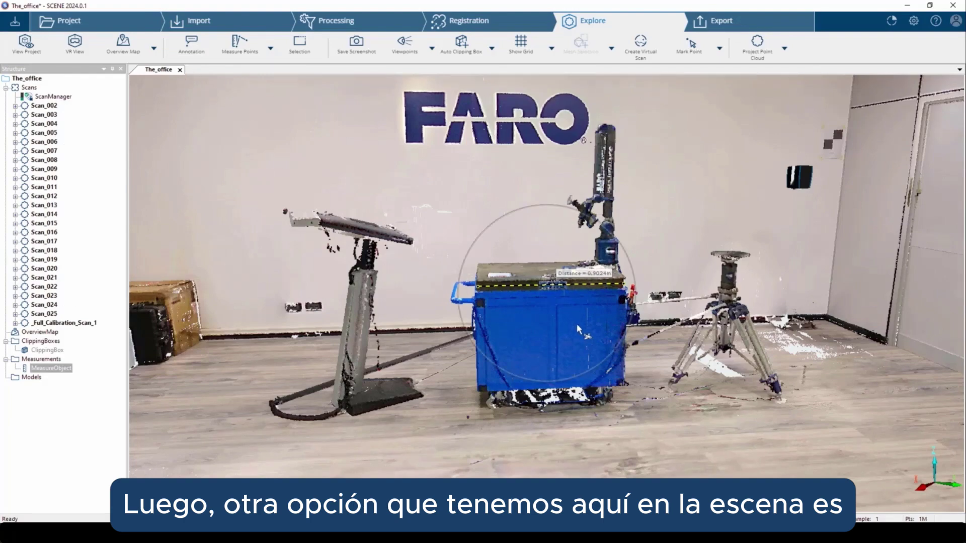
Step: Move the clipping box's side face inward about 1.9 m to cut away the wall behind the tilted stand
drag(565, 294, 391, 253)
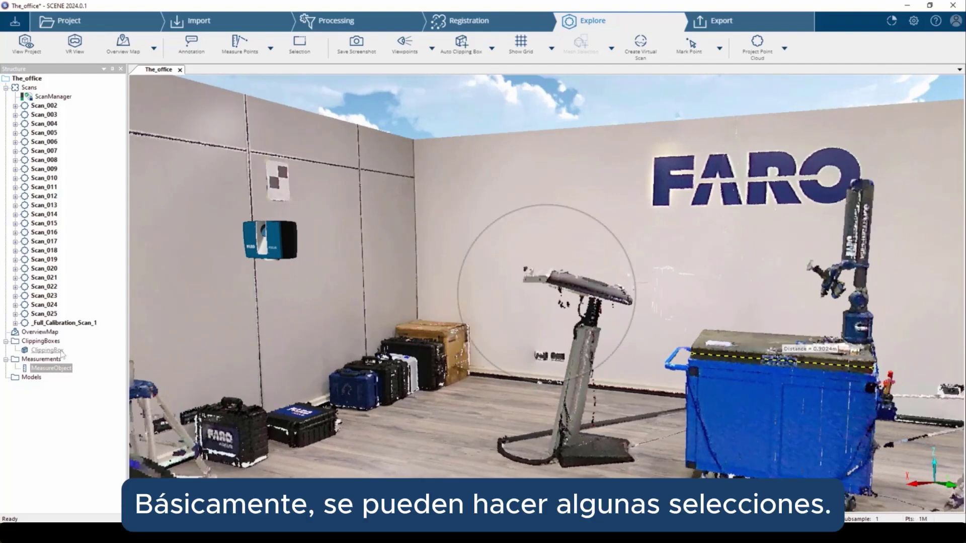
click(50, 350)
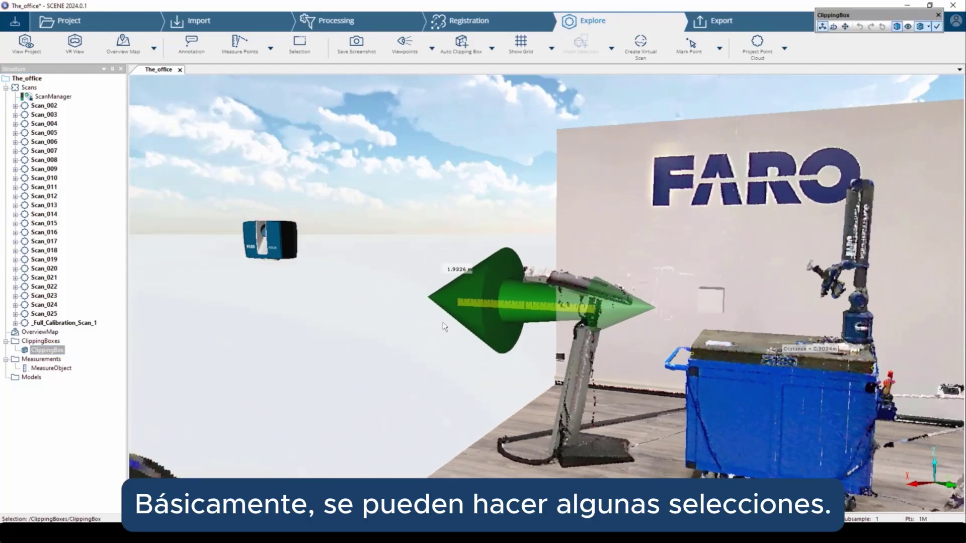
drag(443, 323, 455, 324)
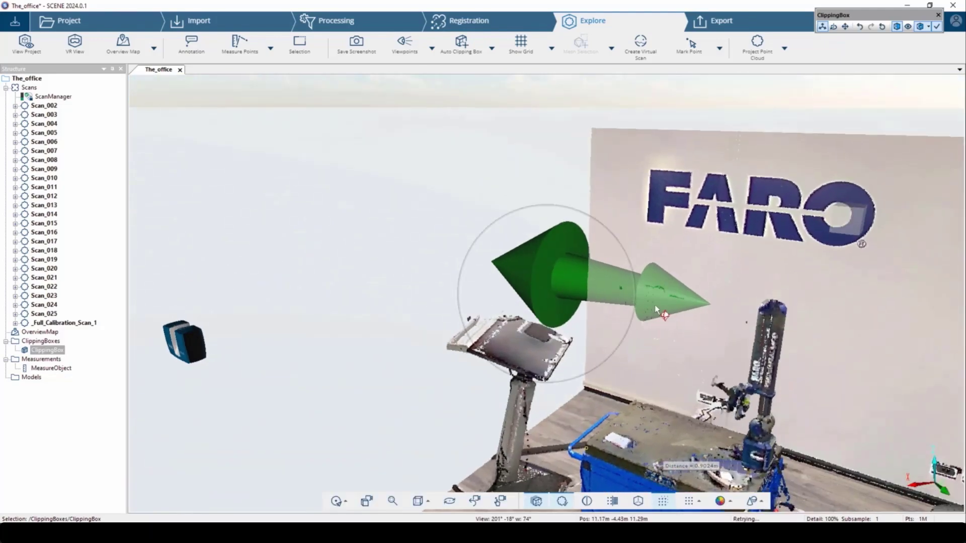
drag(616, 285, 621, 290)
drag(646, 397, 646, 341)
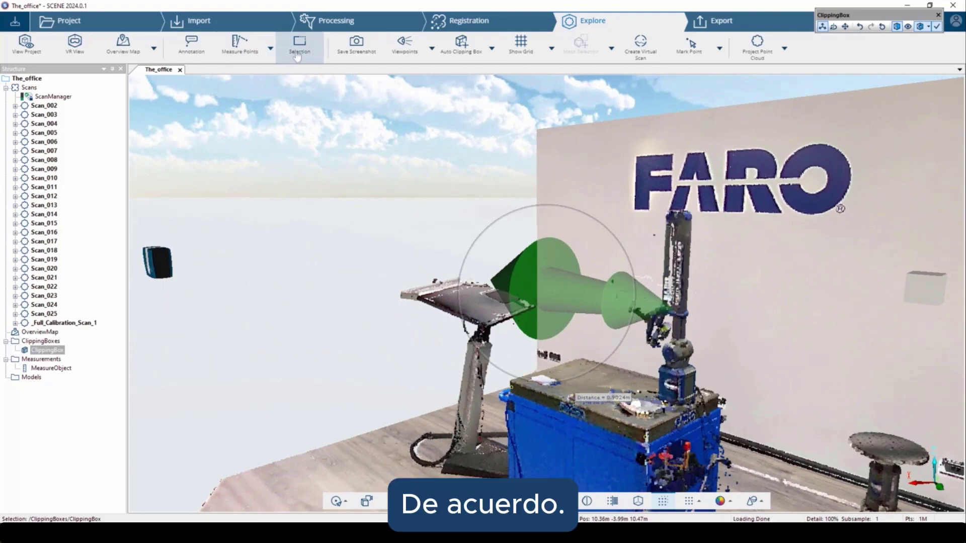
drag(571, 421, 554, 406)
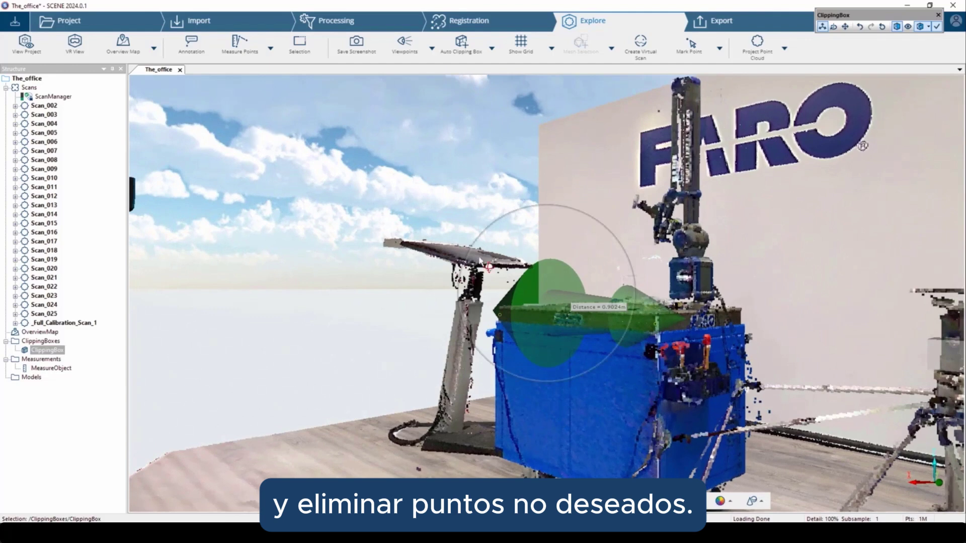
Step: Select the upper part of the tilted stand with a freehand outline and delete the selected points
click(300, 44)
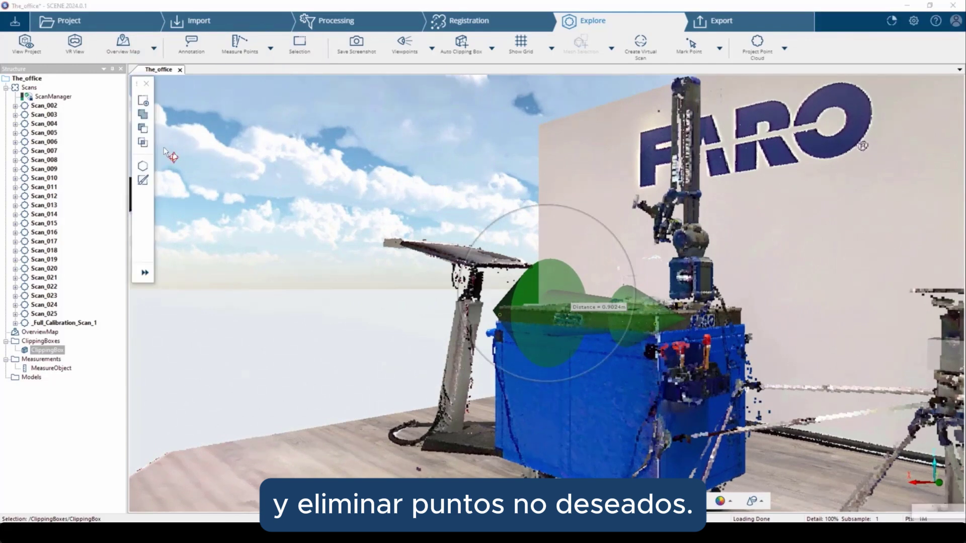
click(139, 176)
drag(406, 395, 368, 284)
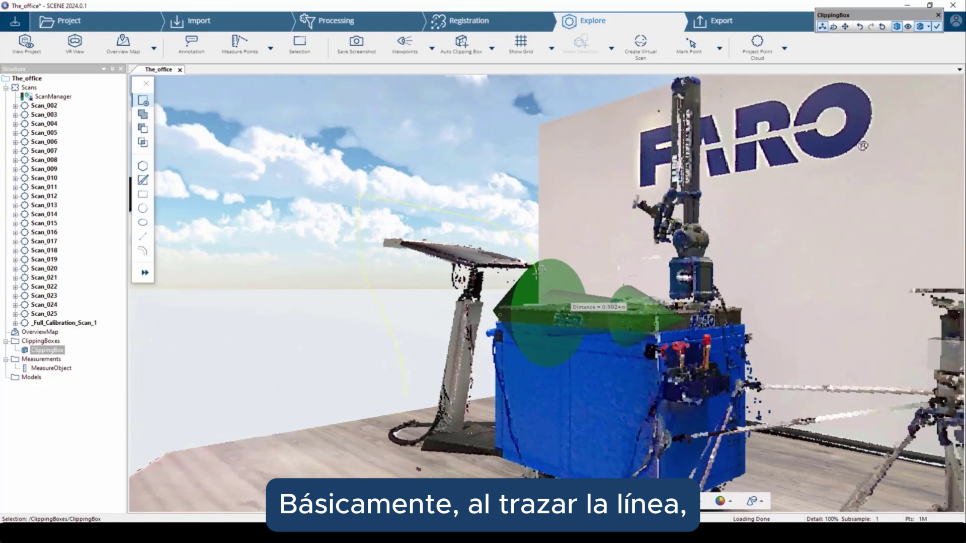
drag(537, 272, 499, 297)
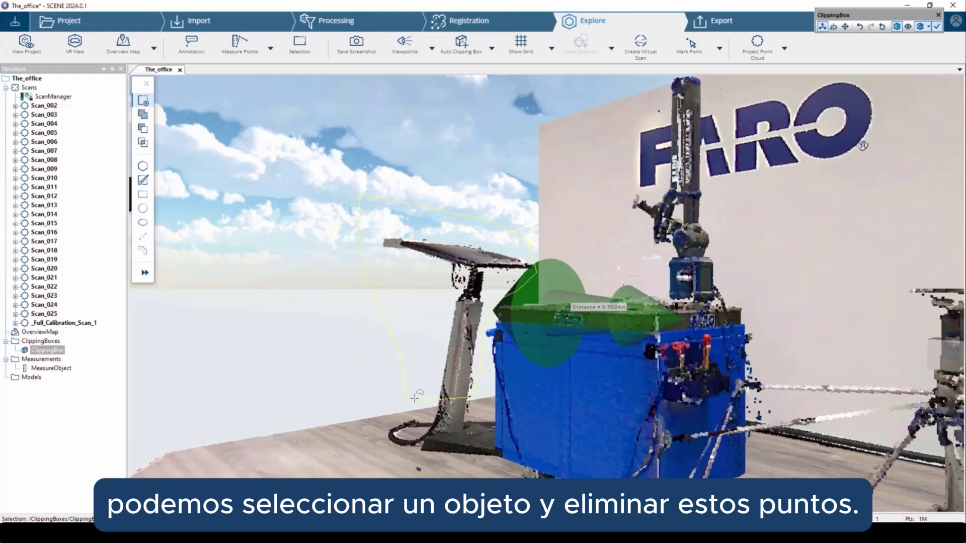
drag(404, 381, 424, 344)
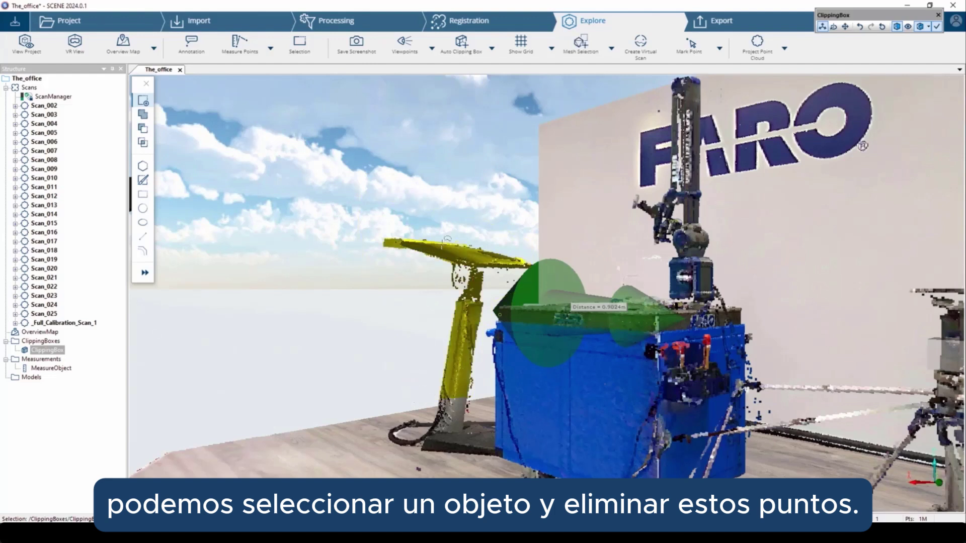
right_click(464, 272)
mouse_move(503, 276)
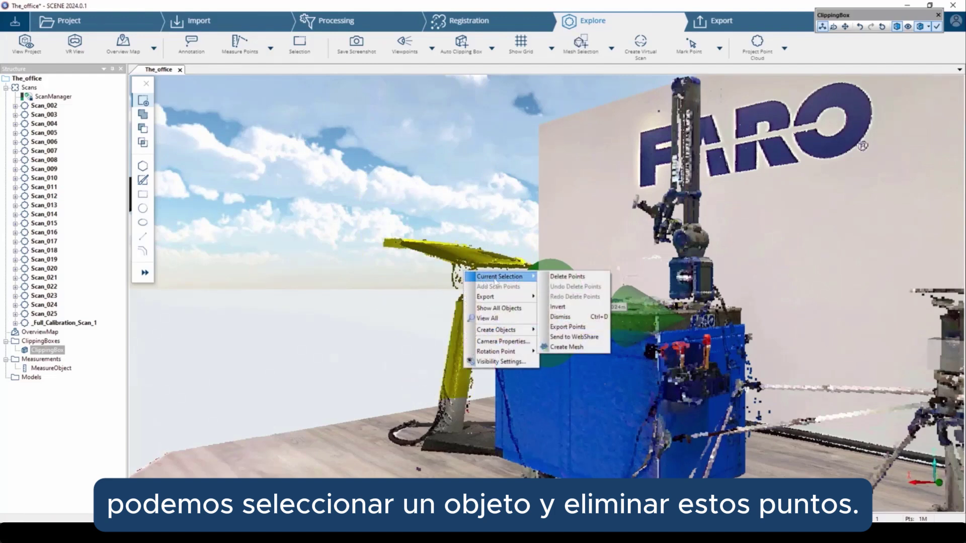
click(580, 276)
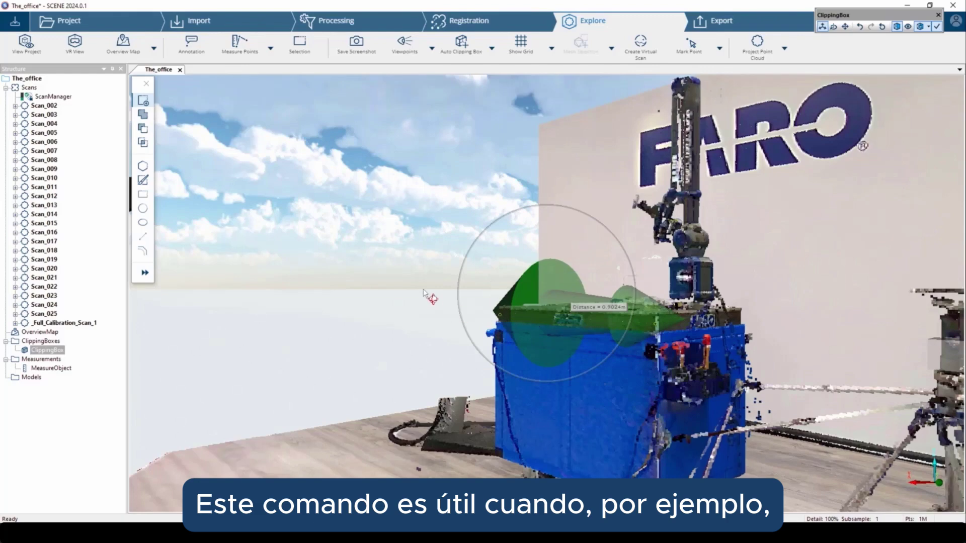
Step: Move the clipping box's side face back outward to include the side wall and the equipment cases beside it
scroll(437, 285, up, 5)
scroll(436, 283, down, 8)
drag(340, 270, 498, 326)
drag(527, 286, 339, 200)
drag(263, 252, 350, 248)
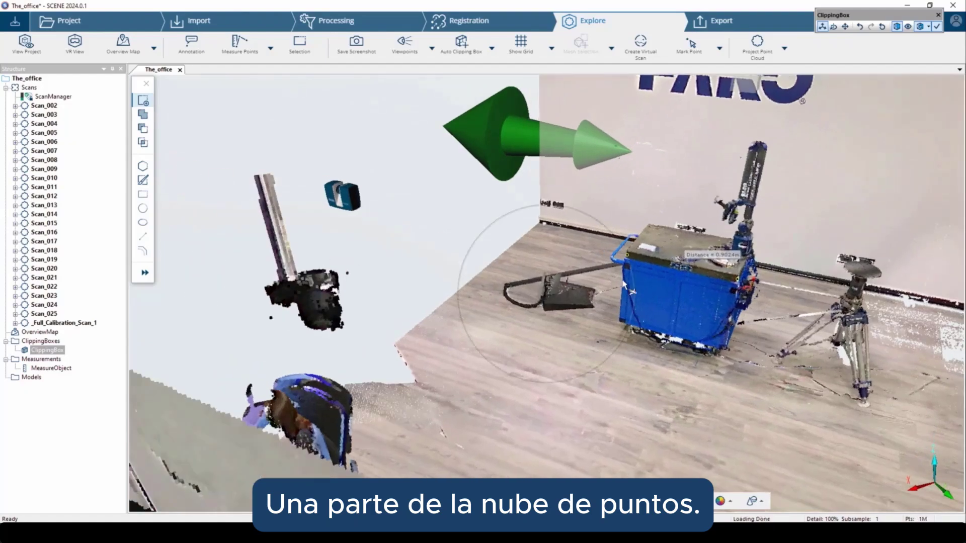
drag(737, 325, 714, 330)
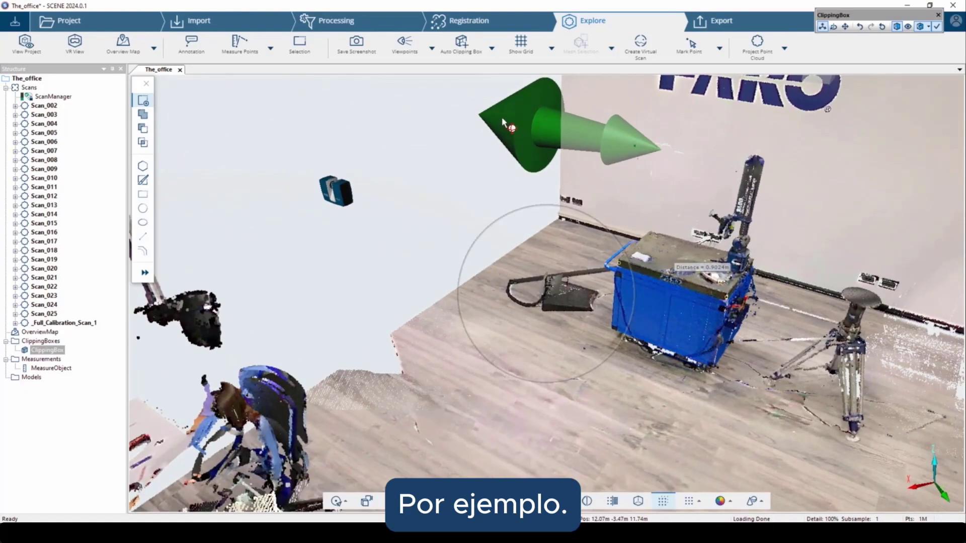
drag(502, 117, 458, 283)
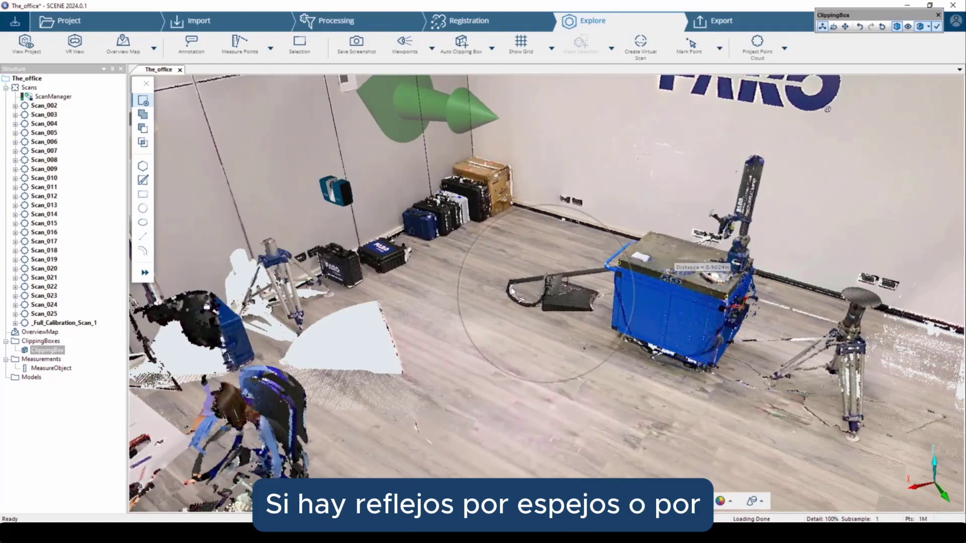
Step: Lower the clipping box's top face to leave a thin horizontal slice through the walls, and view the building's floor plan from above
scroll(529, 265, down, 5)
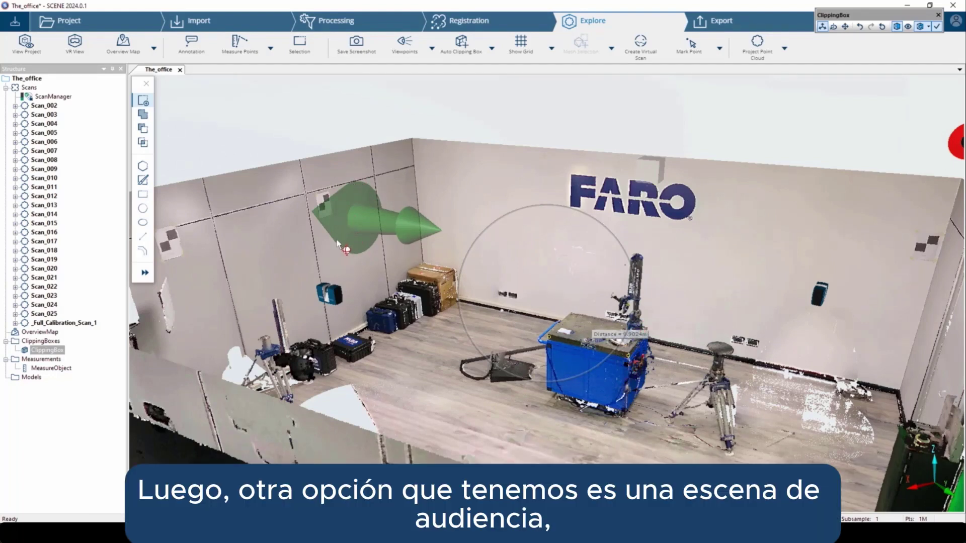
drag(371, 316, 422, 340)
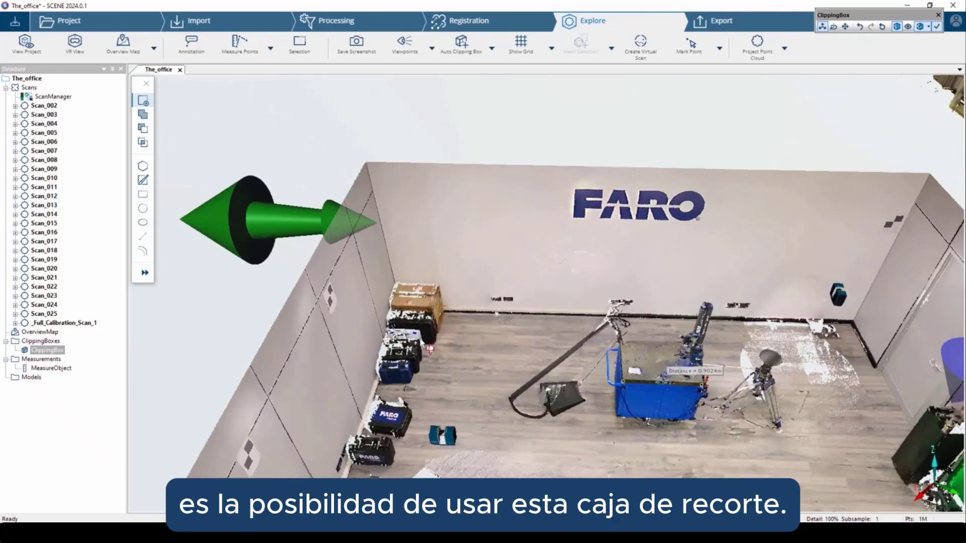
scroll(485, 308, up, 3)
scroll(484, 311, down, 10)
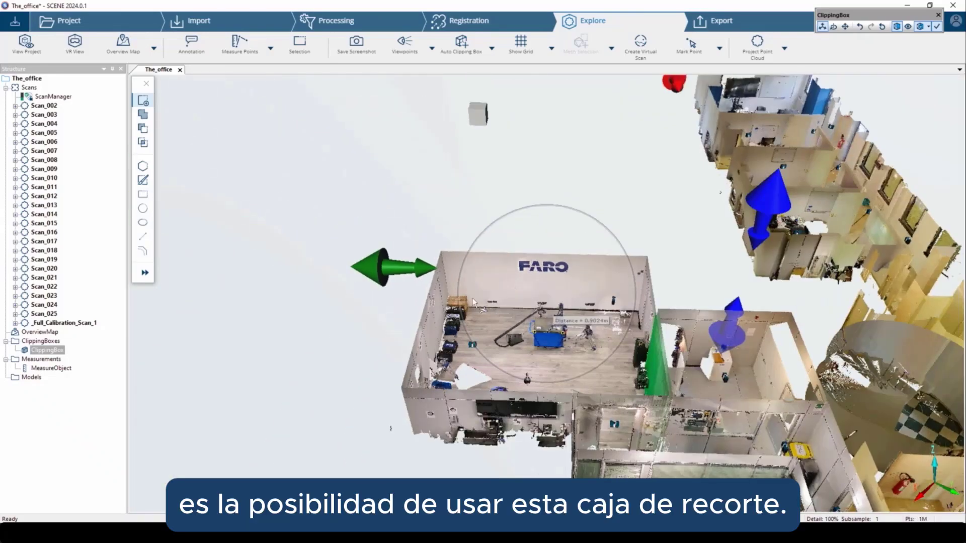
drag(514, 300, 441, 434)
drag(461, 395, 457, 351)
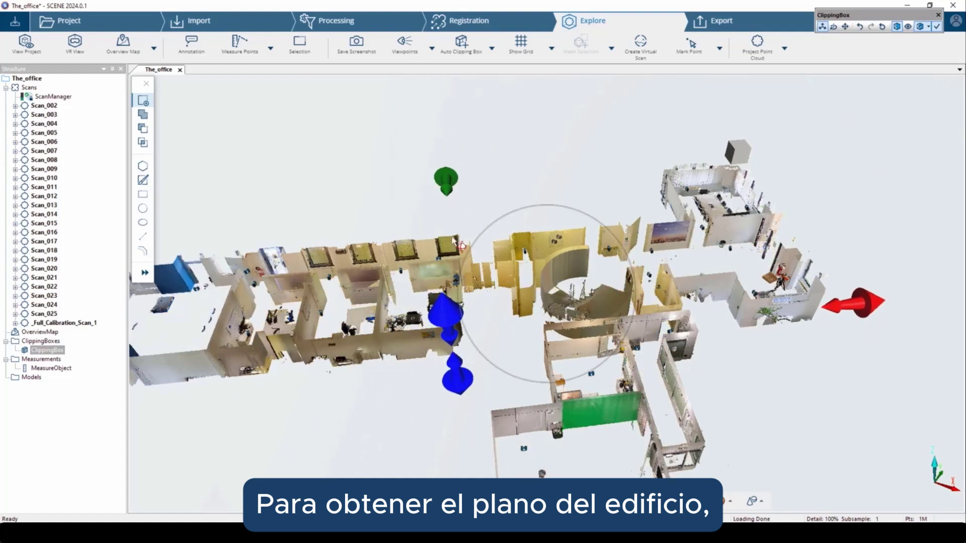
drag(453, 315, 460, 345)
drag(460, 381, 459, 378)
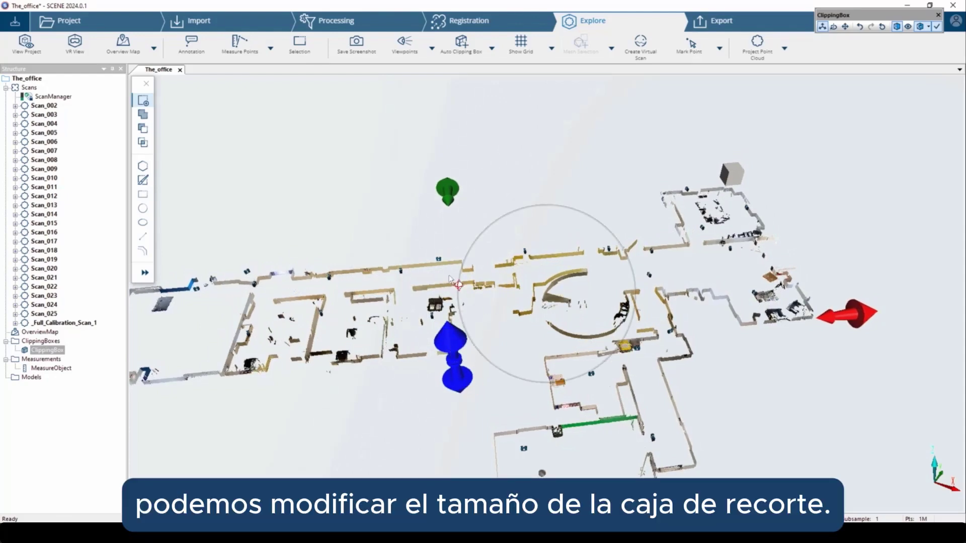
drag(866, 195, 855, 286)
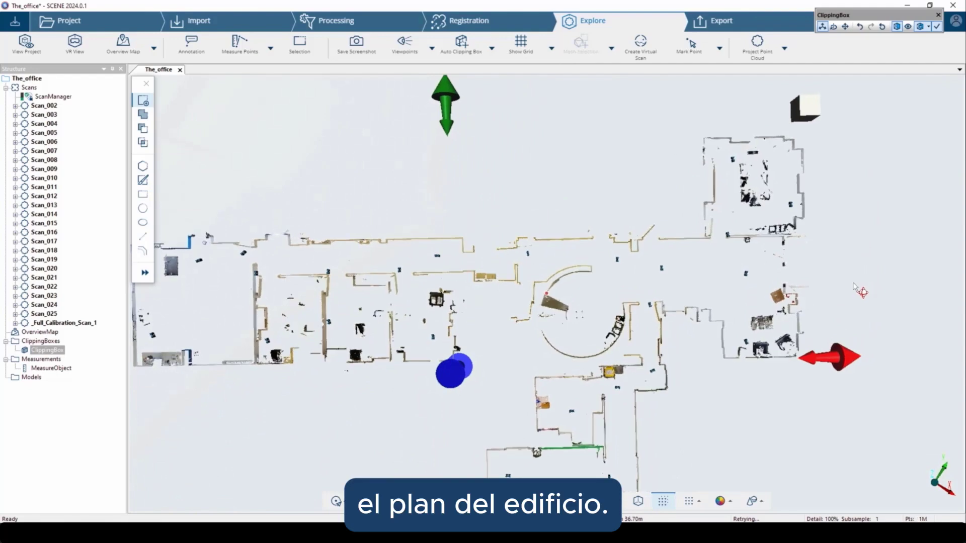
Step: Raise the clipping box's top face until the full height of the walls and the room ceilings is included
drag(523, 311, 524, 307)
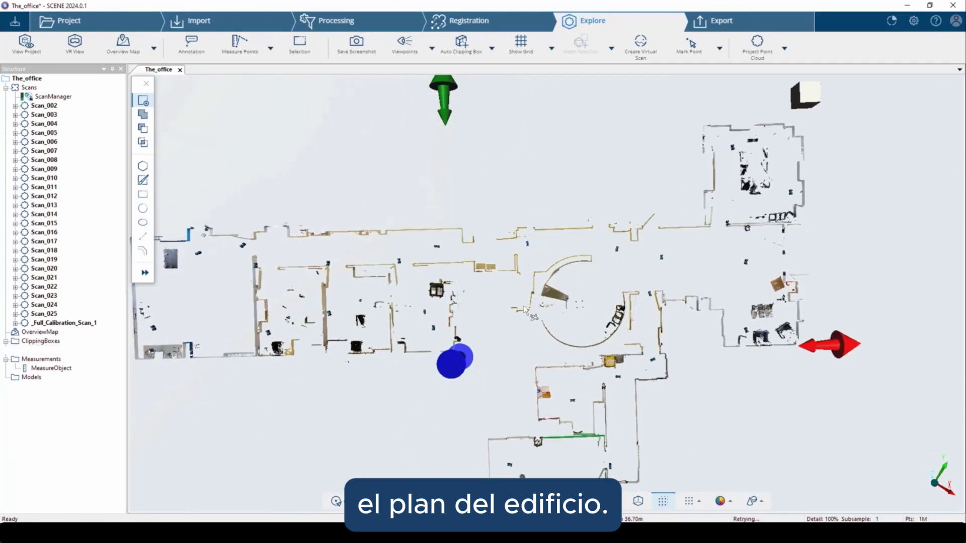
scroll(524, 308, down, 4)
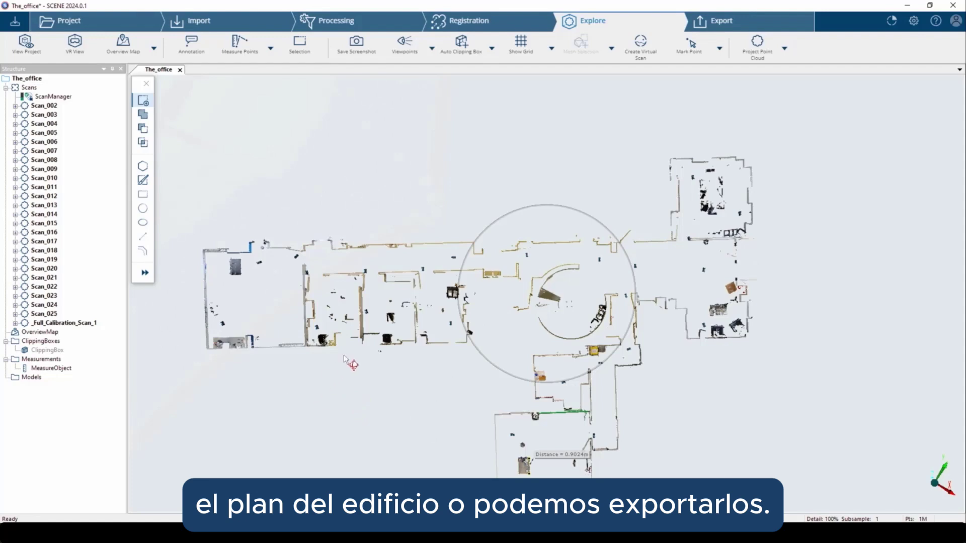
click(52, 350)
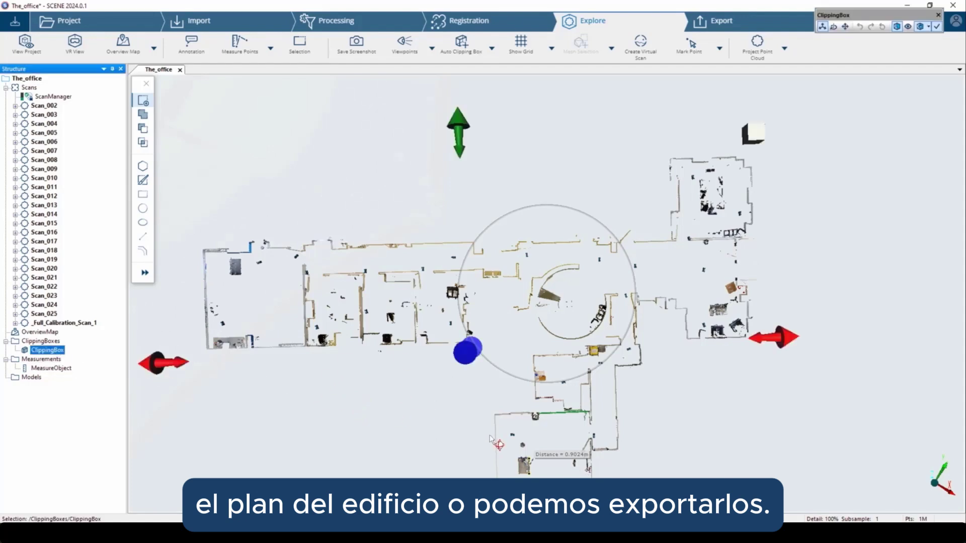
drag(491, 436, 657, 441)
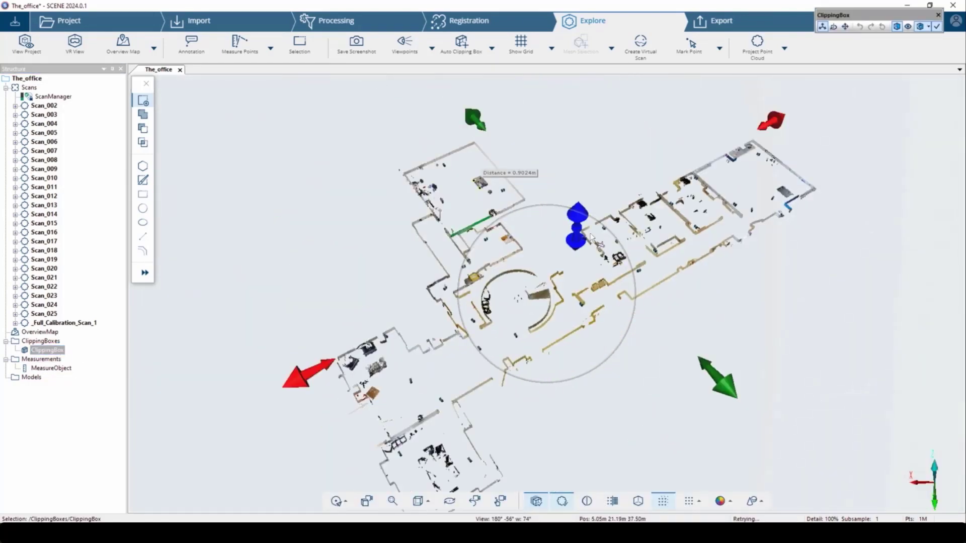
drag(575, 214, 567, 166)
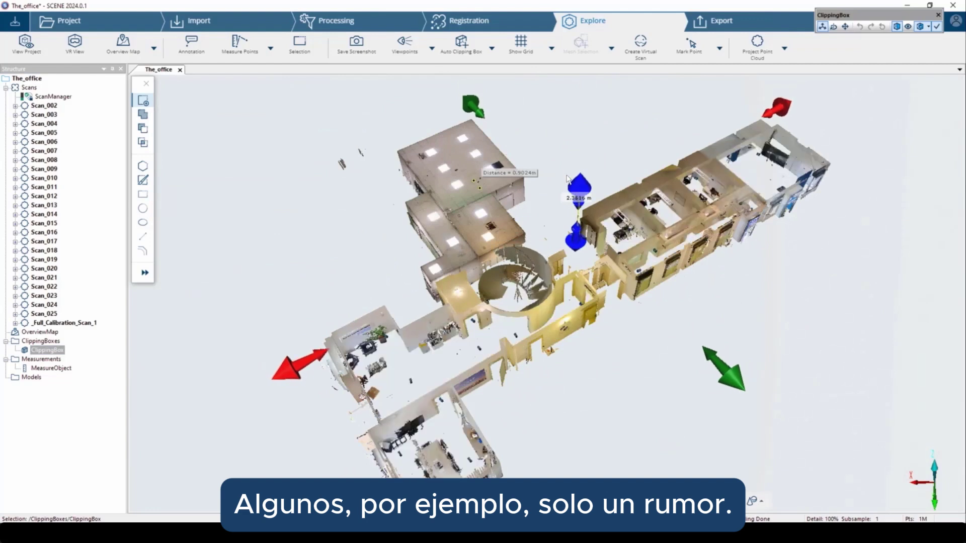
Step: Move the clipping box's side faces inward to isolate the single room with the green screen from the rest of the building
drag(727, 375, 569, 214)
drag(254, 263, 333, 235)
scroll(442, 217, up, 3)
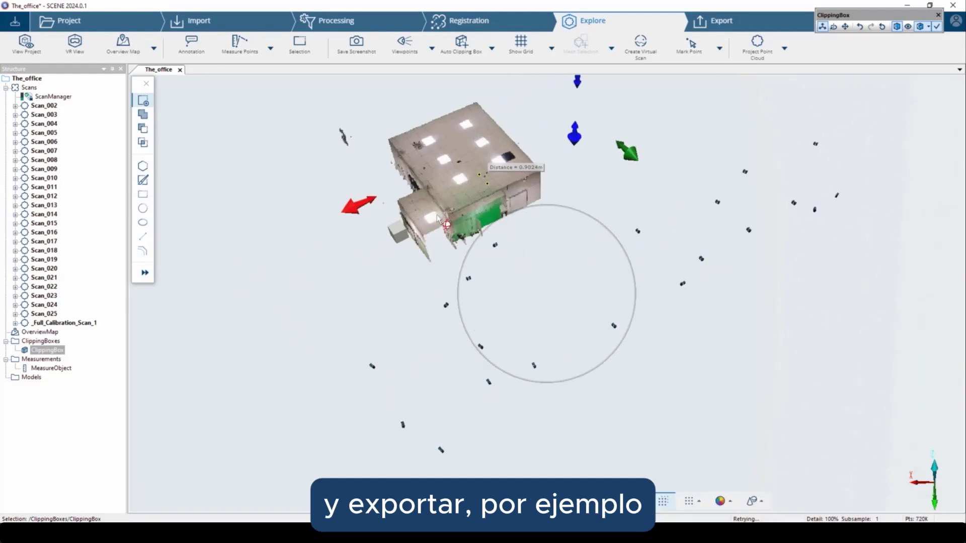
drag(240, 312, 297, 220)
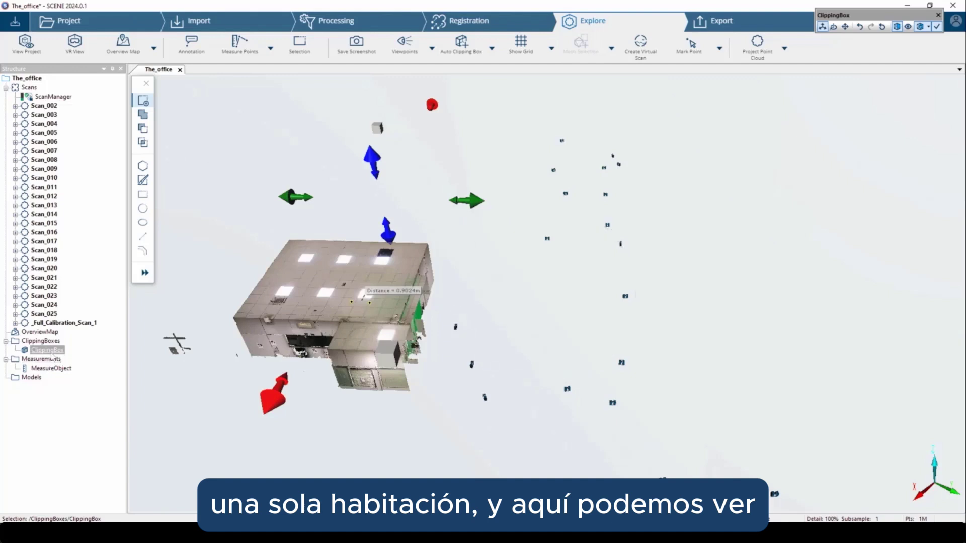
Step: Start a 3D selection export of the active clipping box, review the available file formats, and close the export without saving
click(50, 370)
right_click(50, 371)
right_click(47, 350)
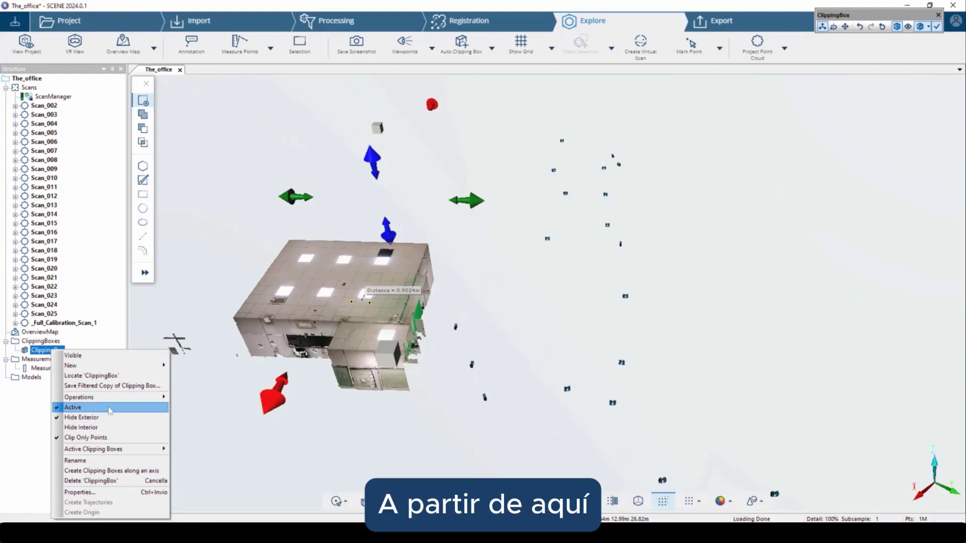
mouse_move(119, 449)
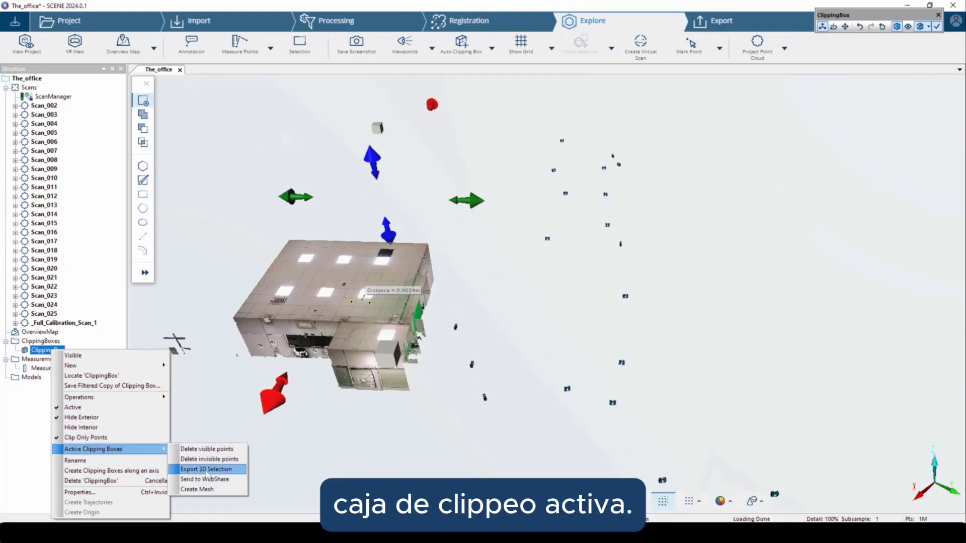
click(207, 469)
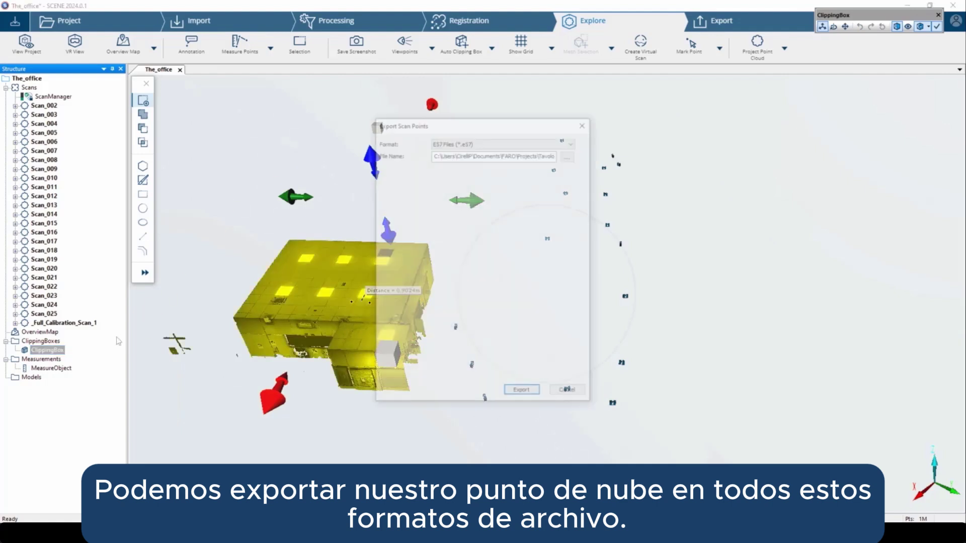
click(573, 142)
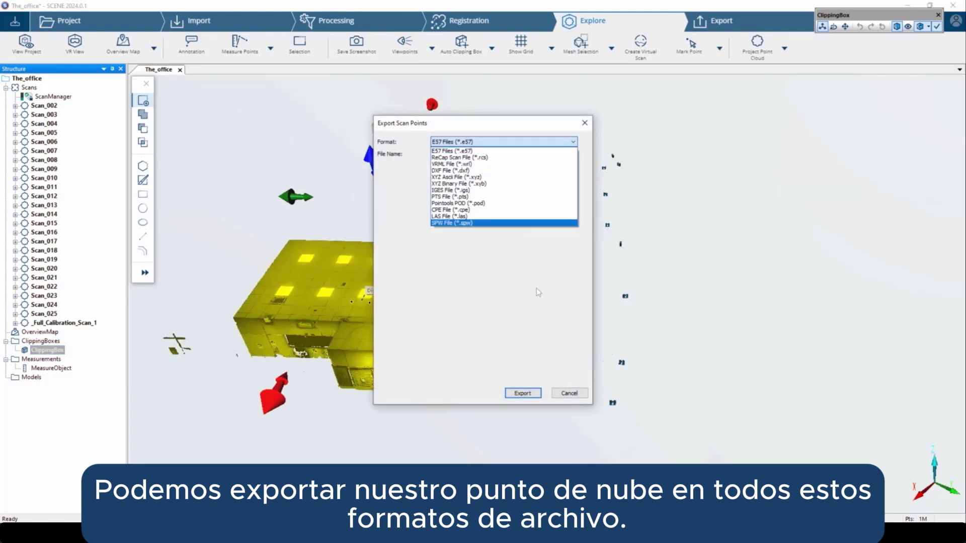
click(585, 128)
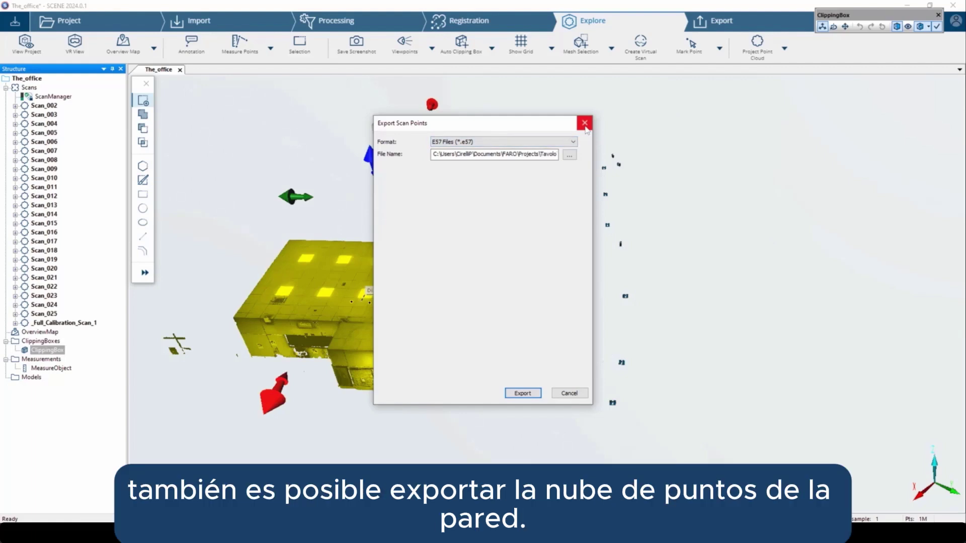
click(585, 127)
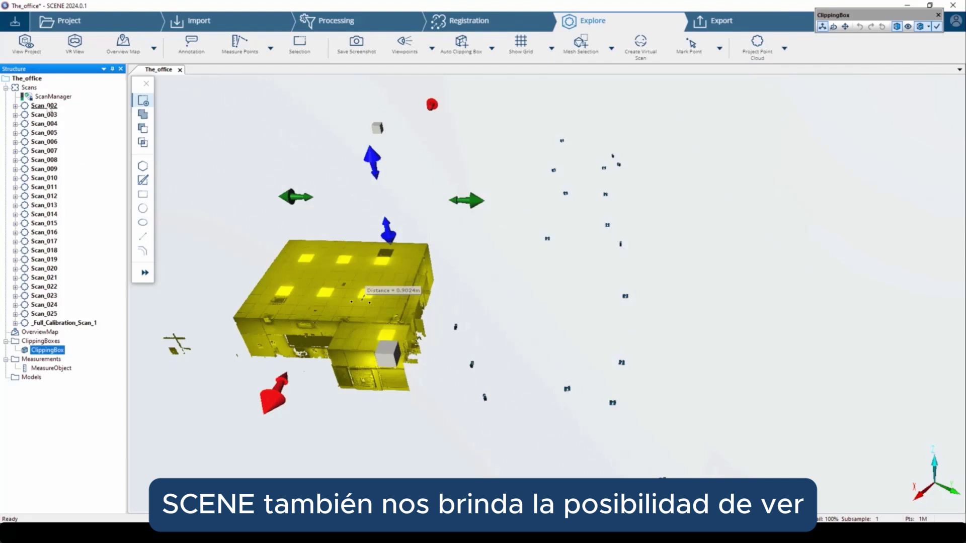
Step: Open Scan_002 in Quick View and look around the room from the scanner's position
right_click(48, 106)
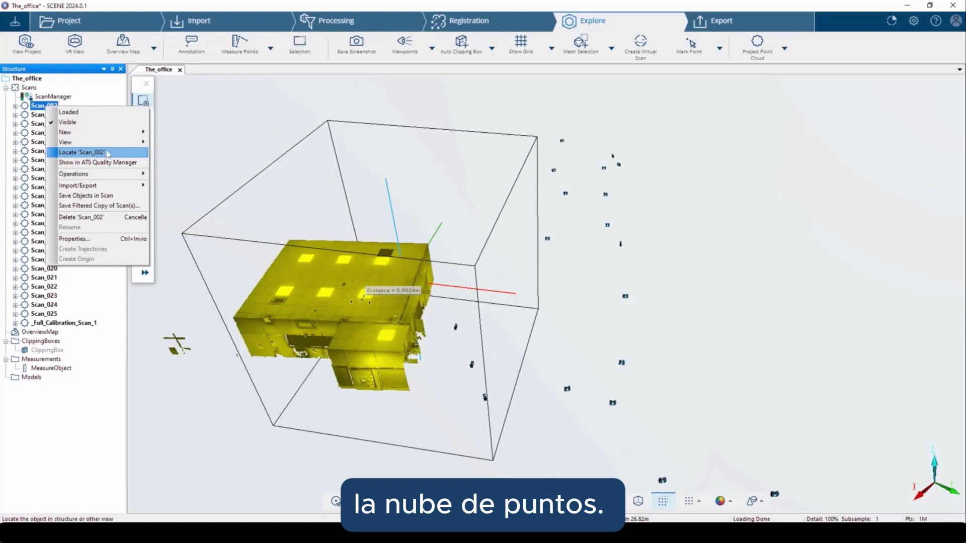
mouse_move(116, 142)
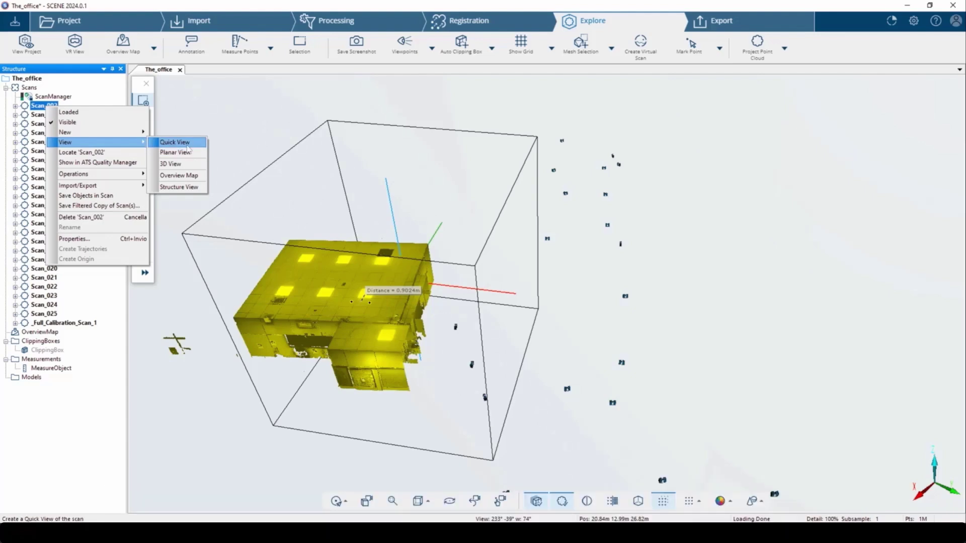
click(176, 142)
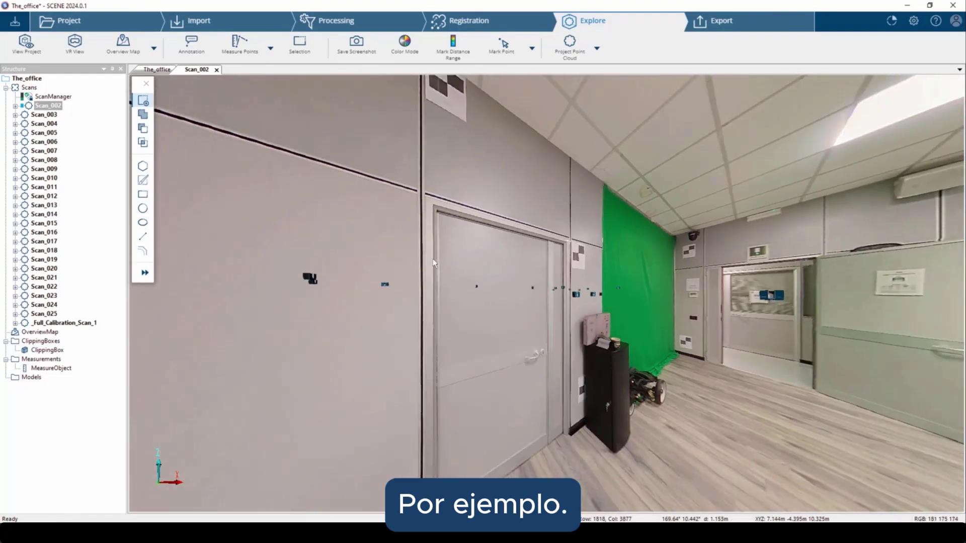
drag(388, 276, 496, 294)
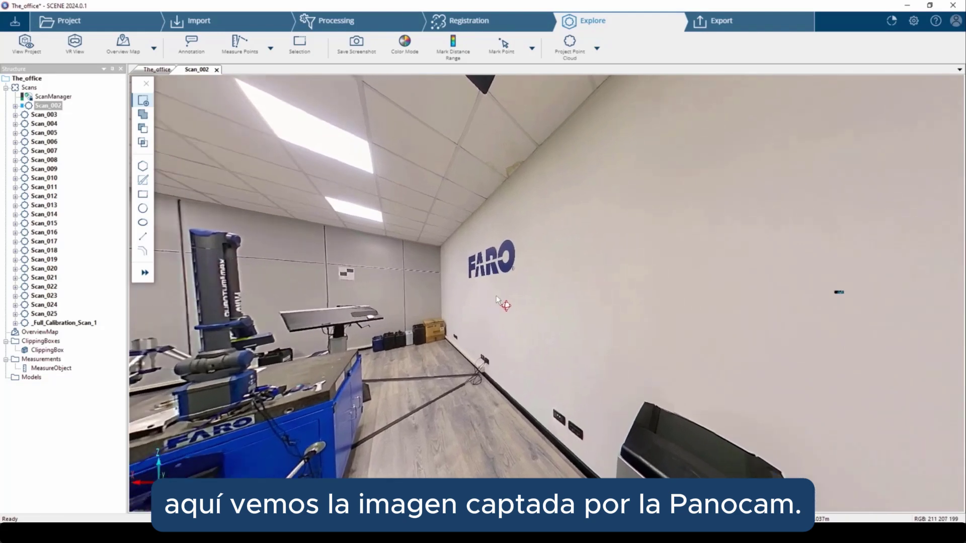
Step: Open Scan_002 in Planar View and examine the flattened 360-degree panorama, both close up and as a whole
right_click(41, 105)
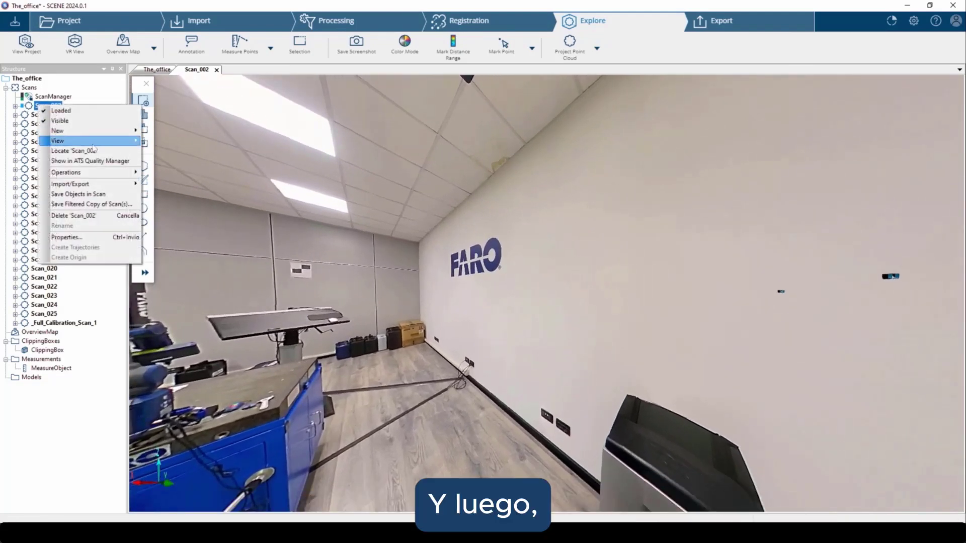
click(168, 150)
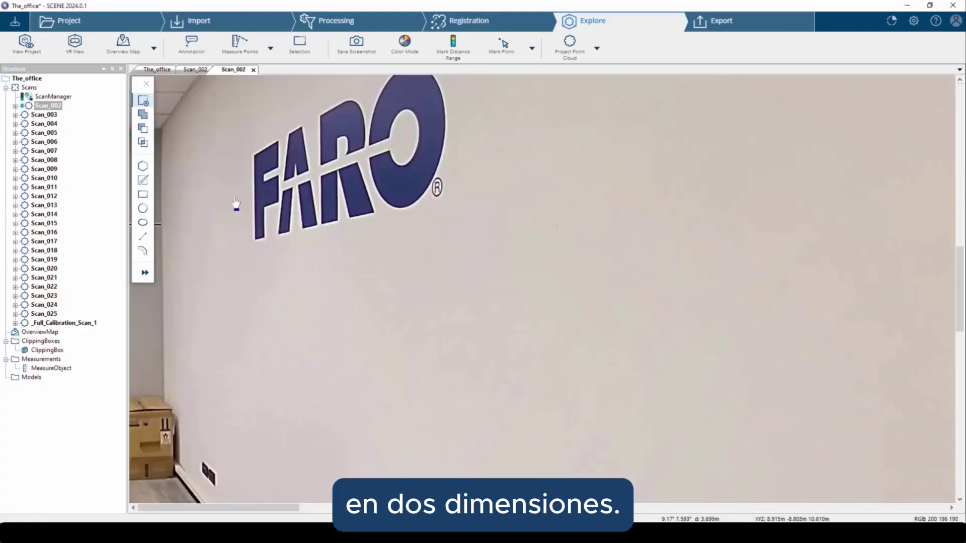
scroll(284, 259, up, 4)
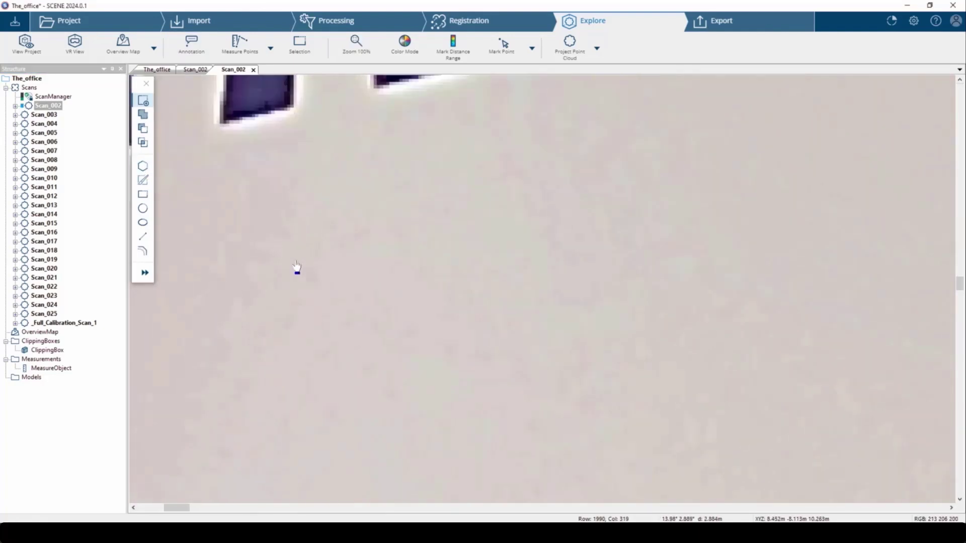
scroll(297, 271, down, 6)
scroll(296, 272, down, 6)
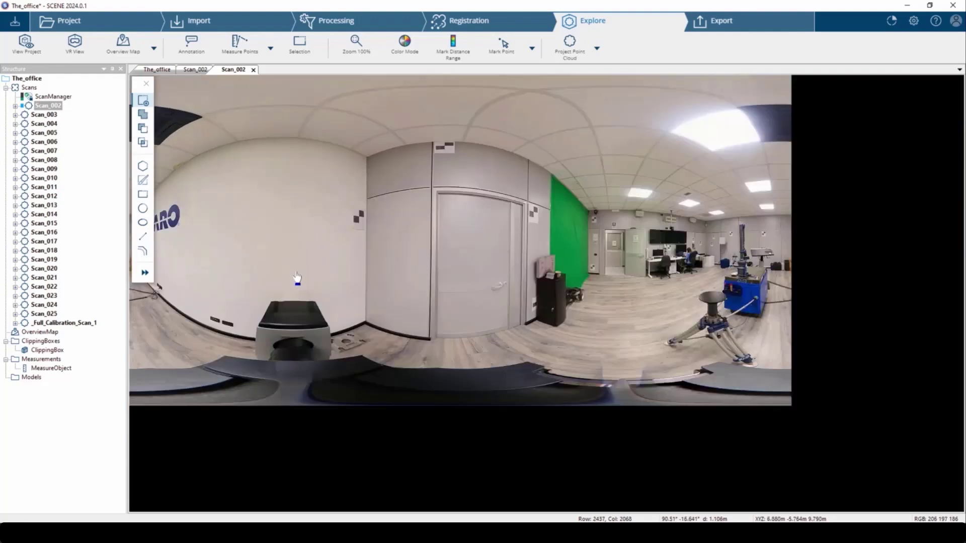
scroll(278, 221, up, 1)
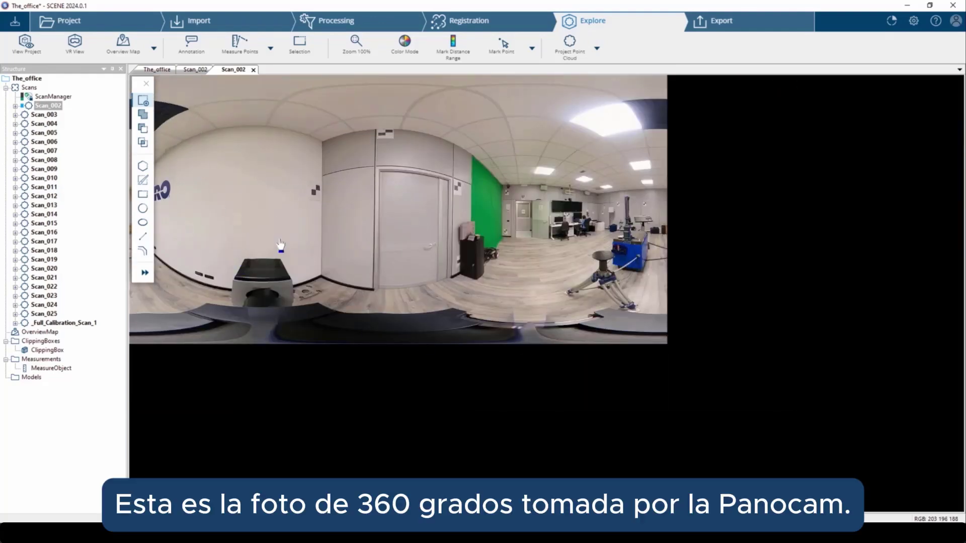
scroll(376, 257, down, 1)
scroll(376, 258, up, 1)
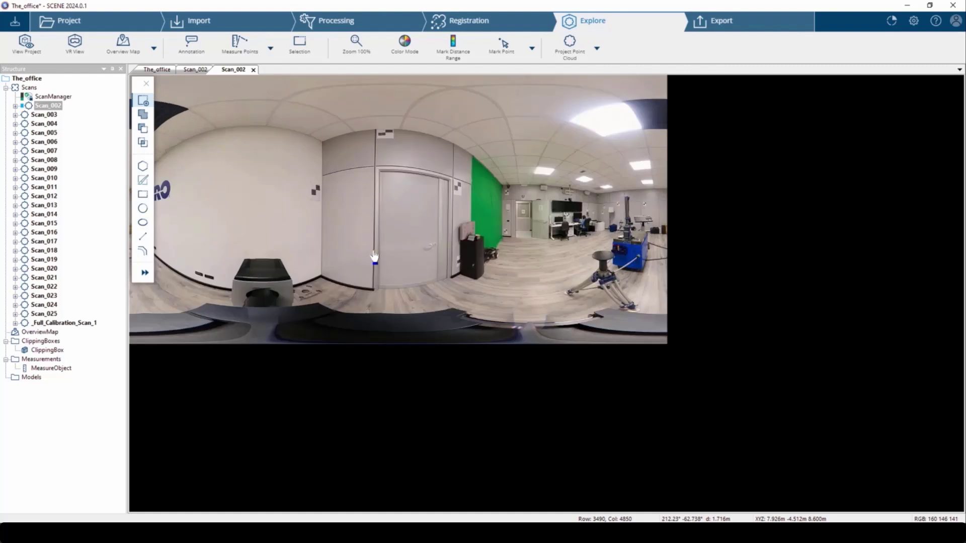
scroll(370, 261, up, 2)
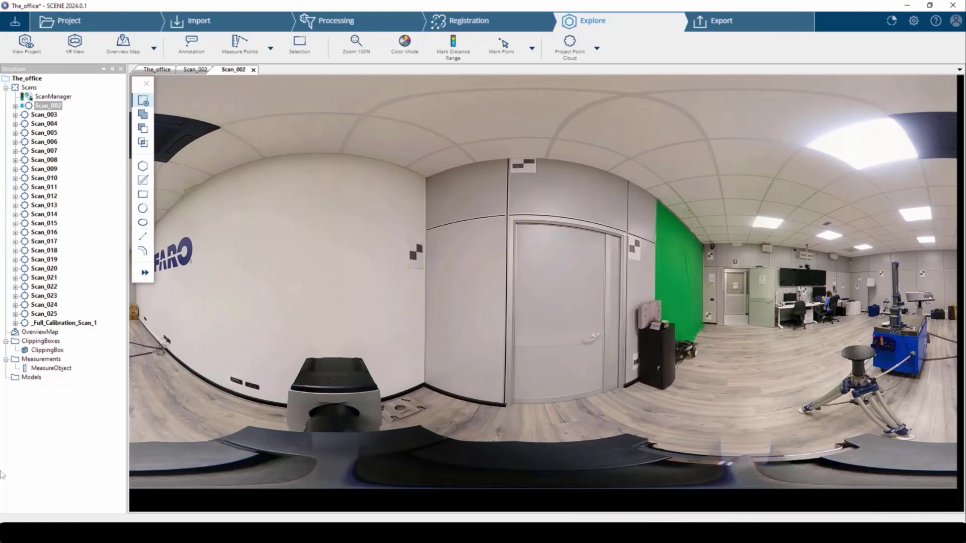
Step: Switch to the project's export stage to access the scan and point cloud export options
click(750, 32)
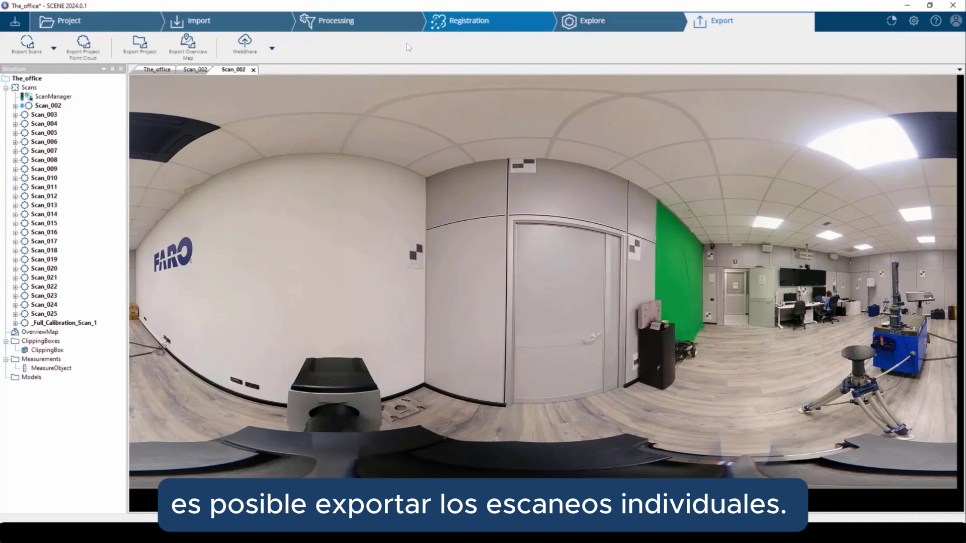